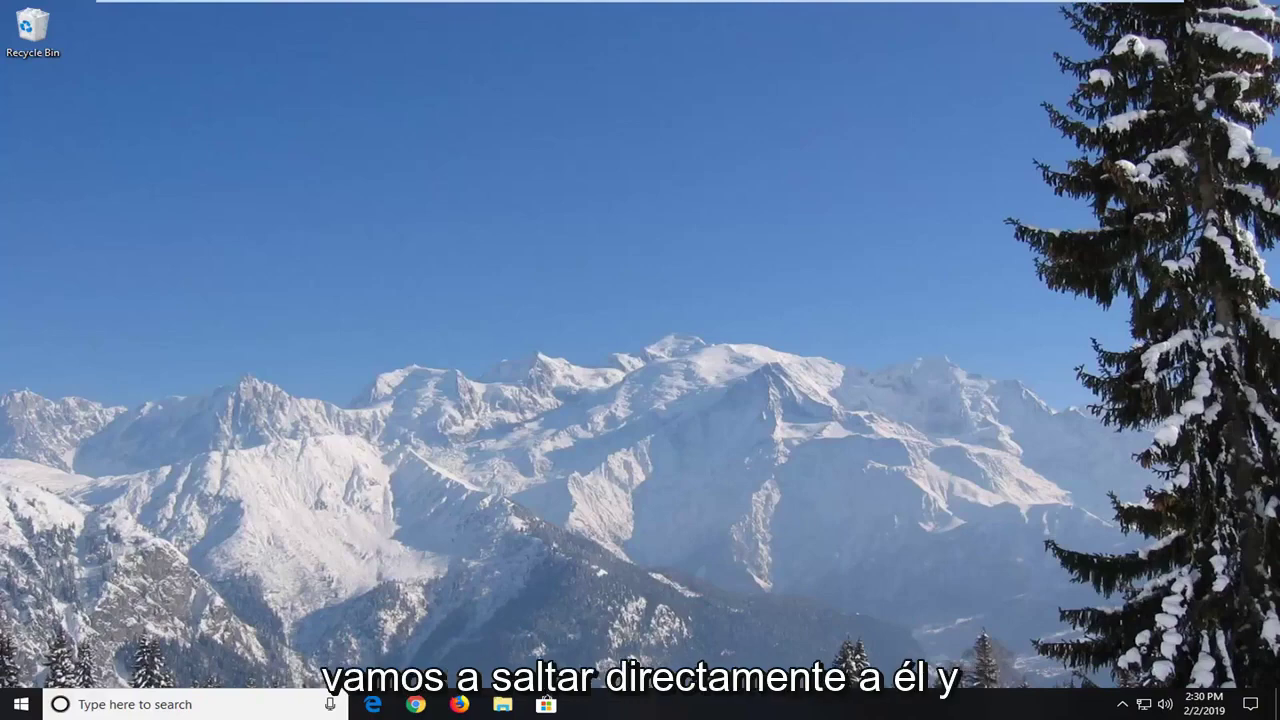
Step: Search the Start menu for 'local security policy' and run it as administrator
click(19, 704)
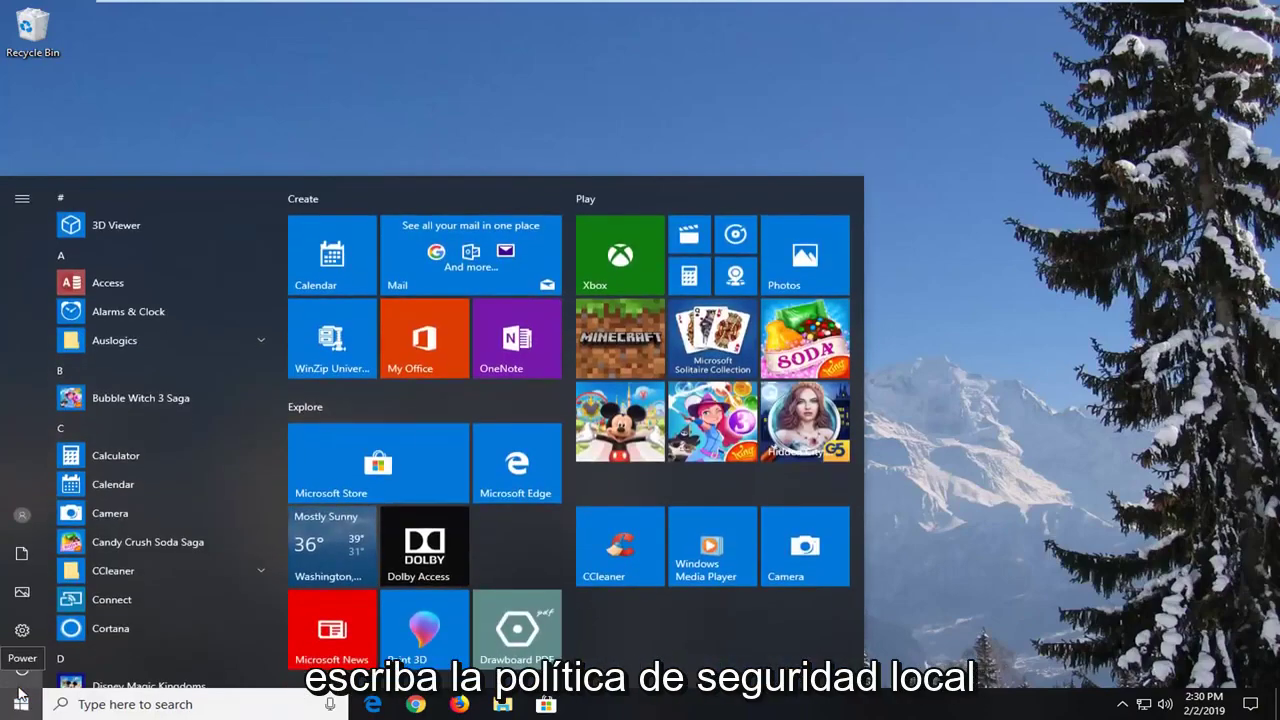
text(lo)
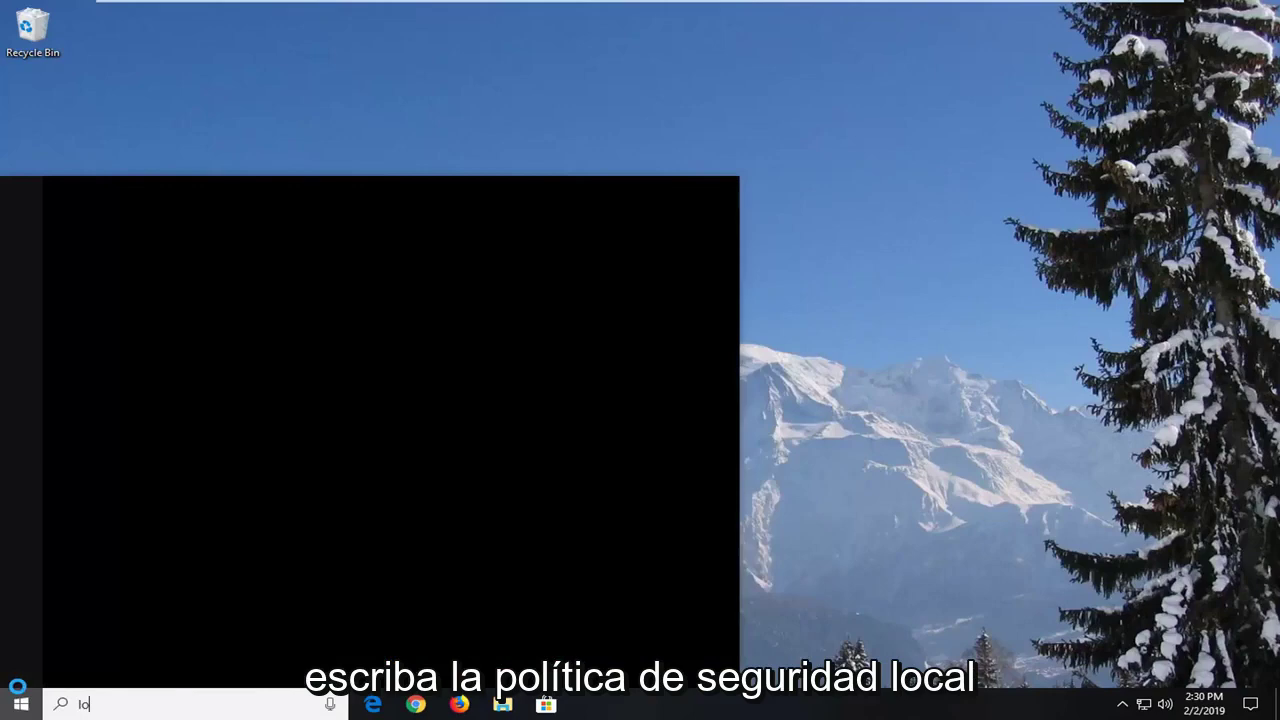
text(cal security polioc)
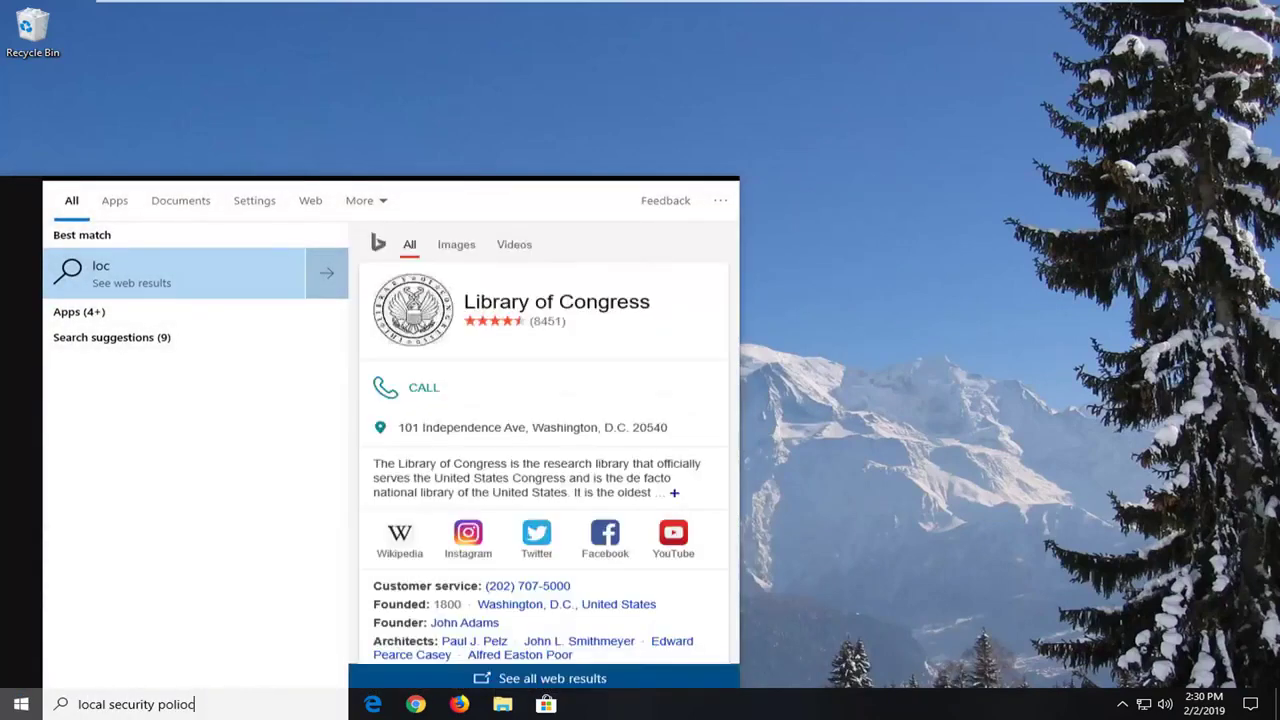
key(BackSpace)
key(BackSpace)
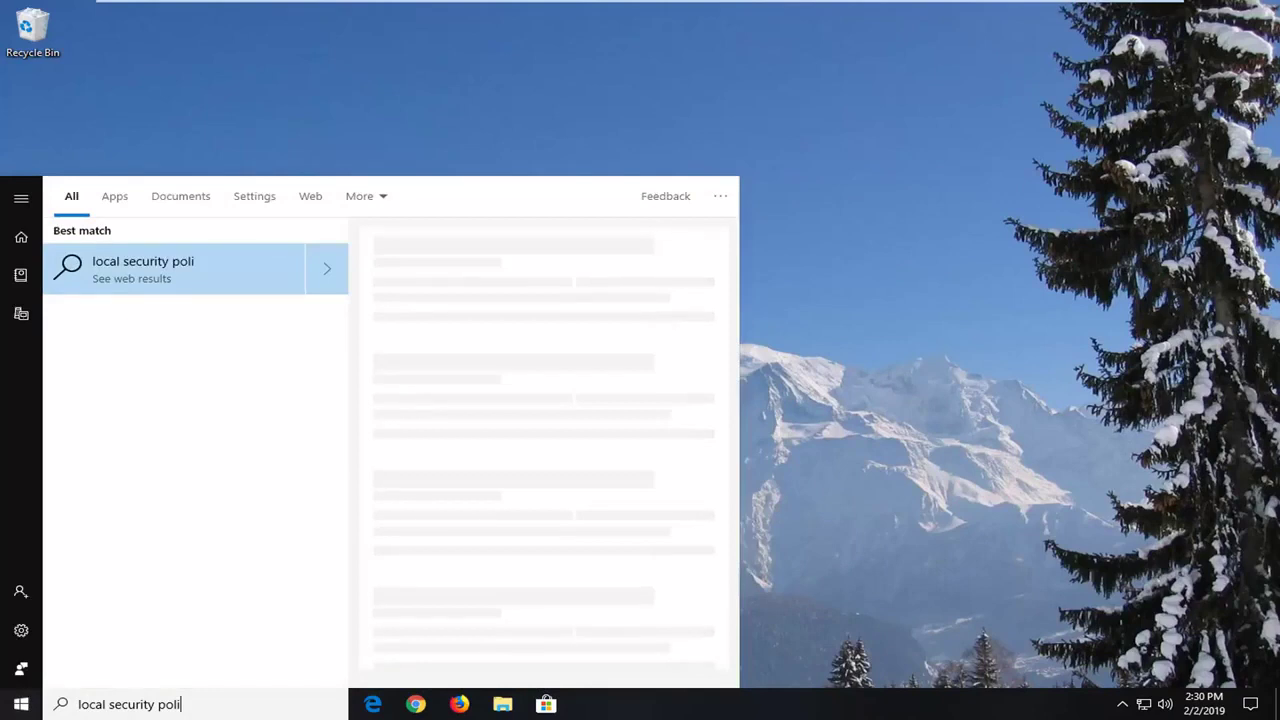
text(cy)
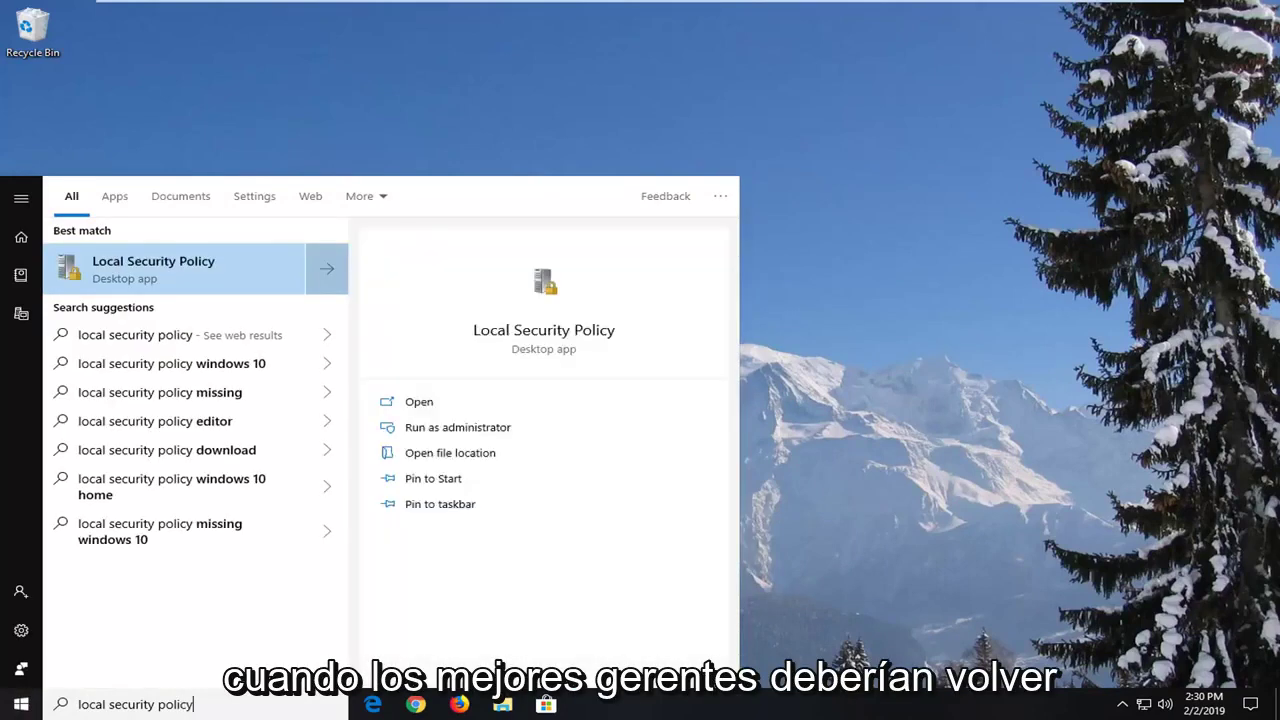
right_click(178, 274)
click(218, 287)
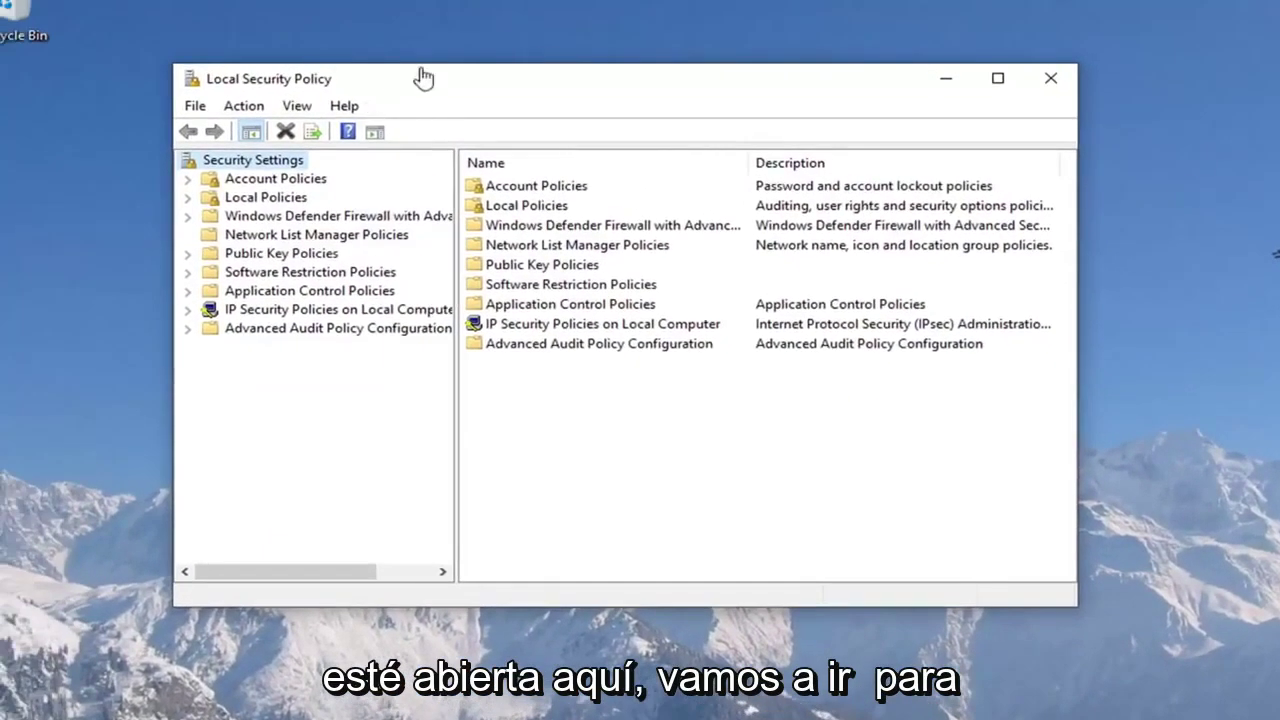
Step: Open Allow log on through Remote Desktop Services under Local Policies > User Rights Assignment
drag(486, 86, 527, 111)
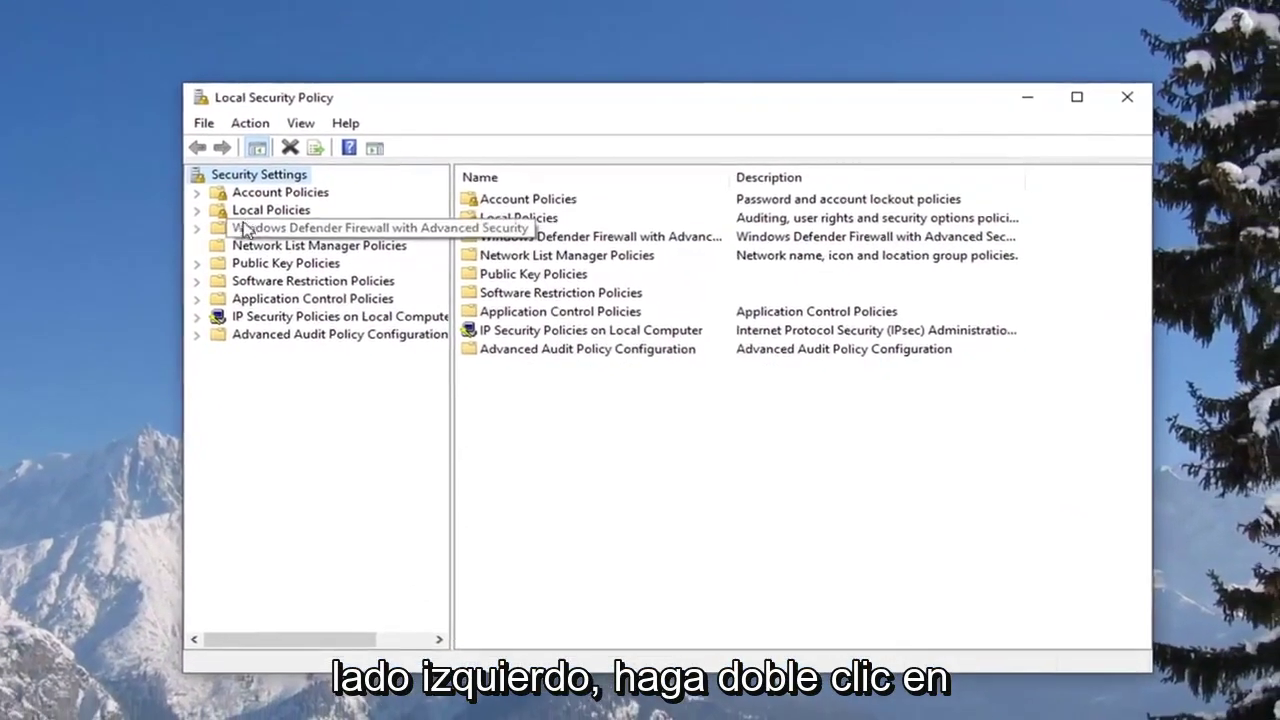
click(250, 216)
click(194, 208)
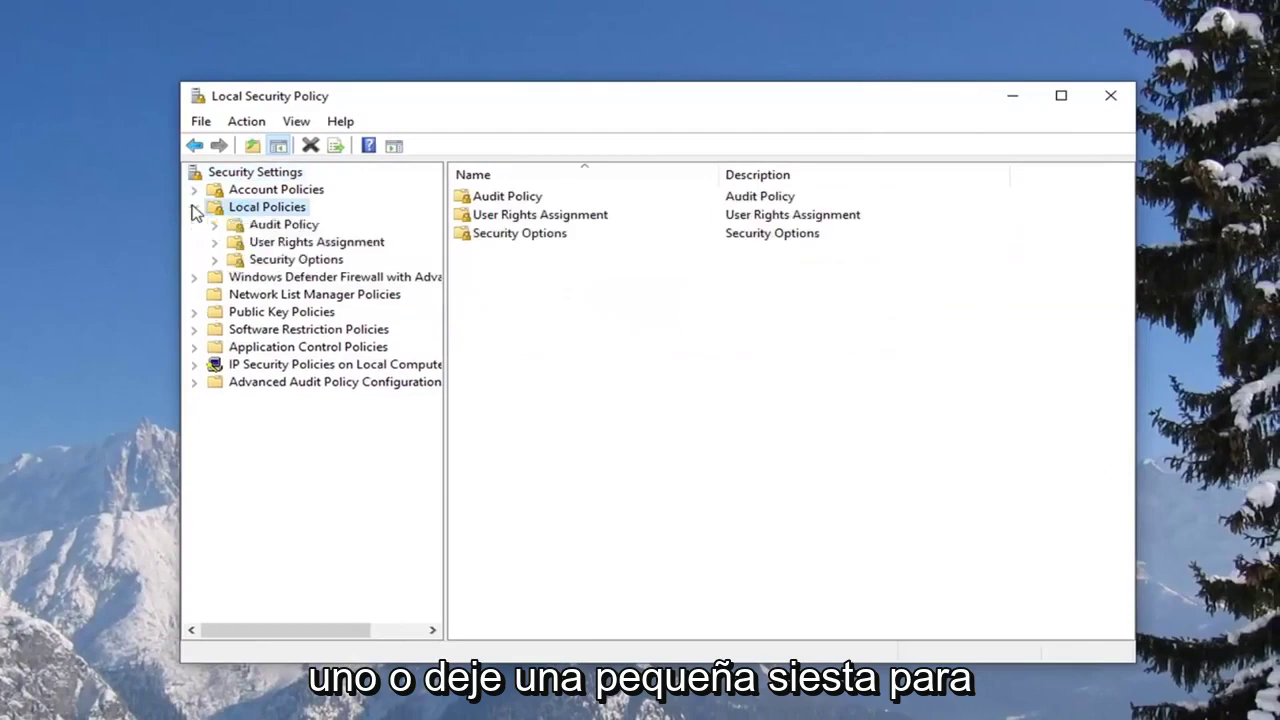
click(228, 246)
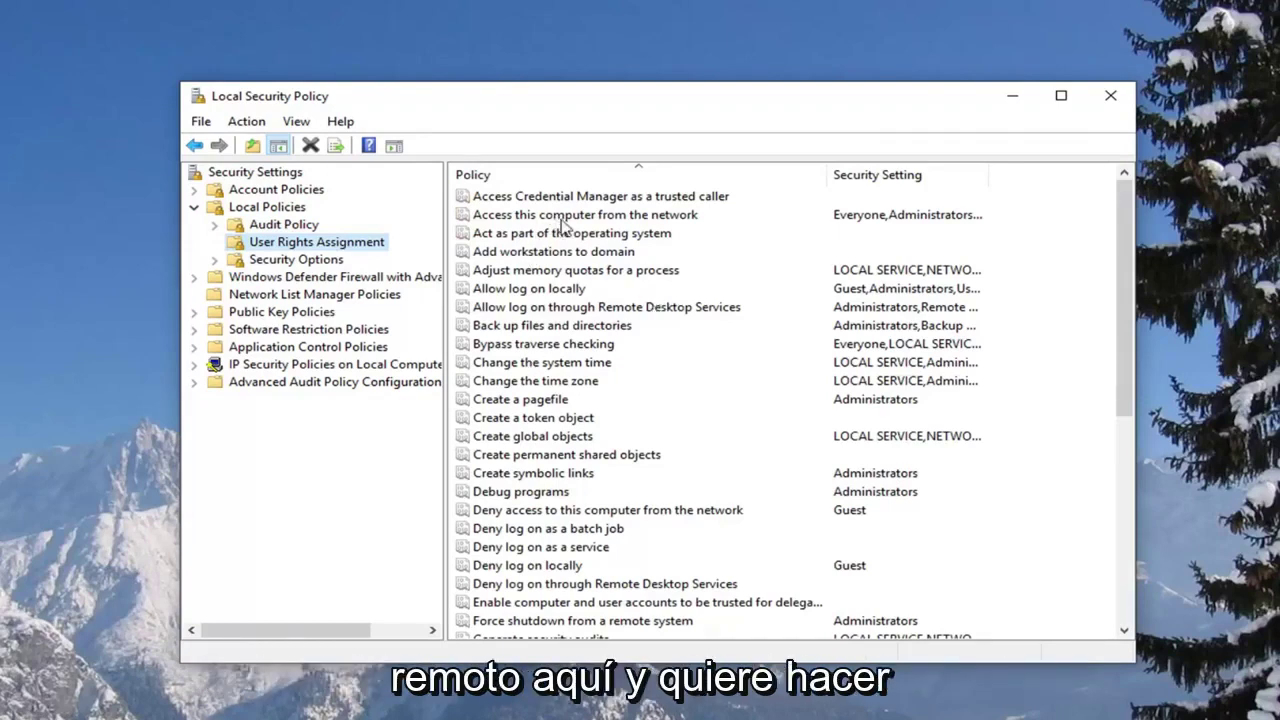
click(557, 310)
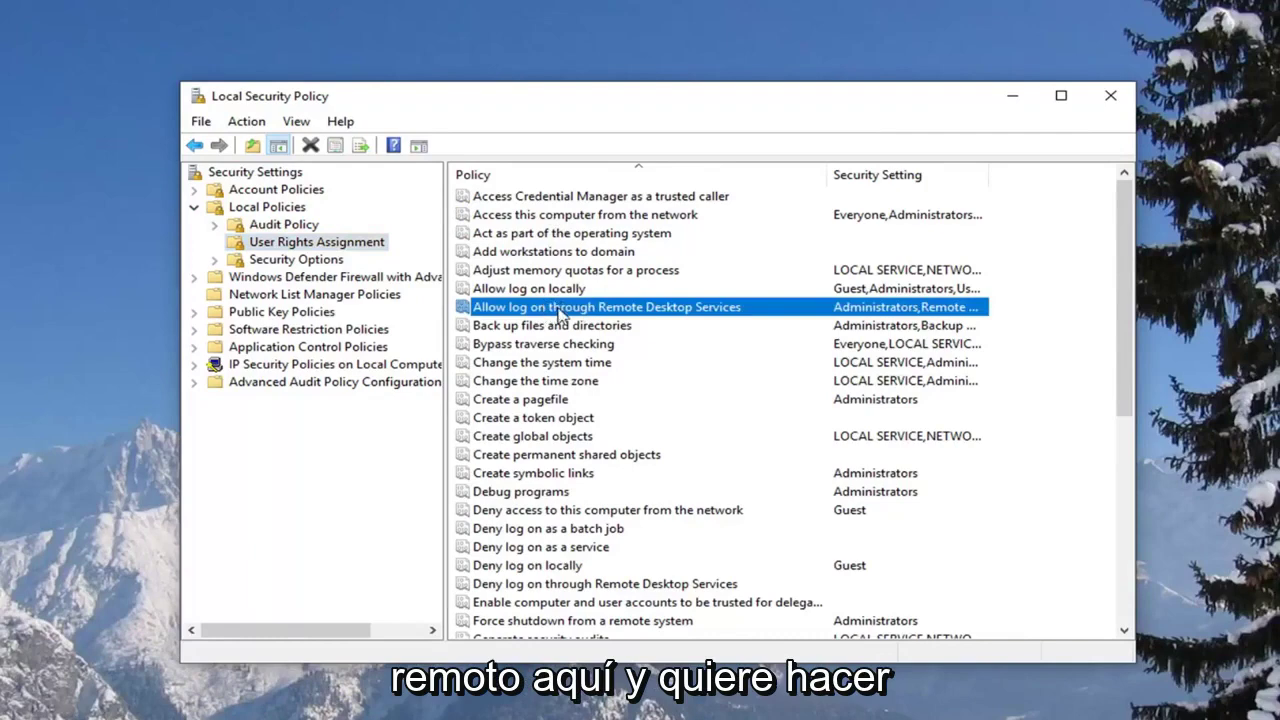
double_click(557, 310)
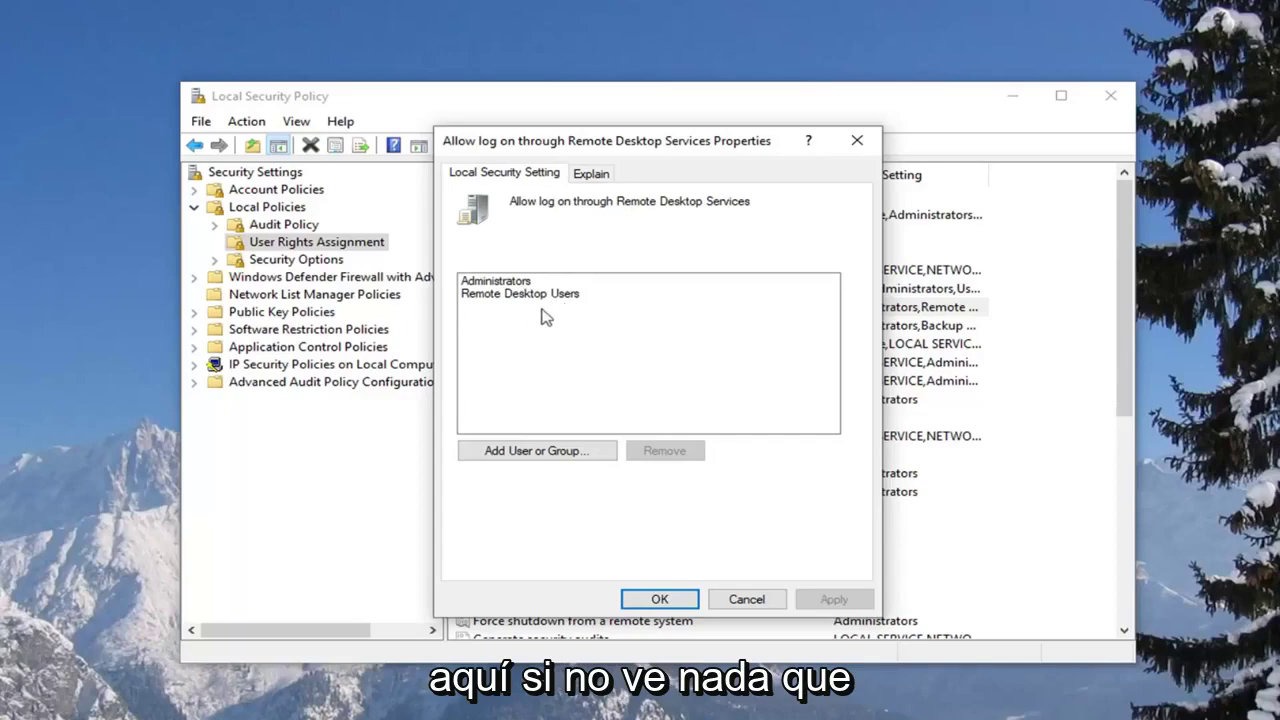
Step: Try adding 'Remote Desktop Users', then dismiss the Name Not Found warning and the group picker
click(525, 455)
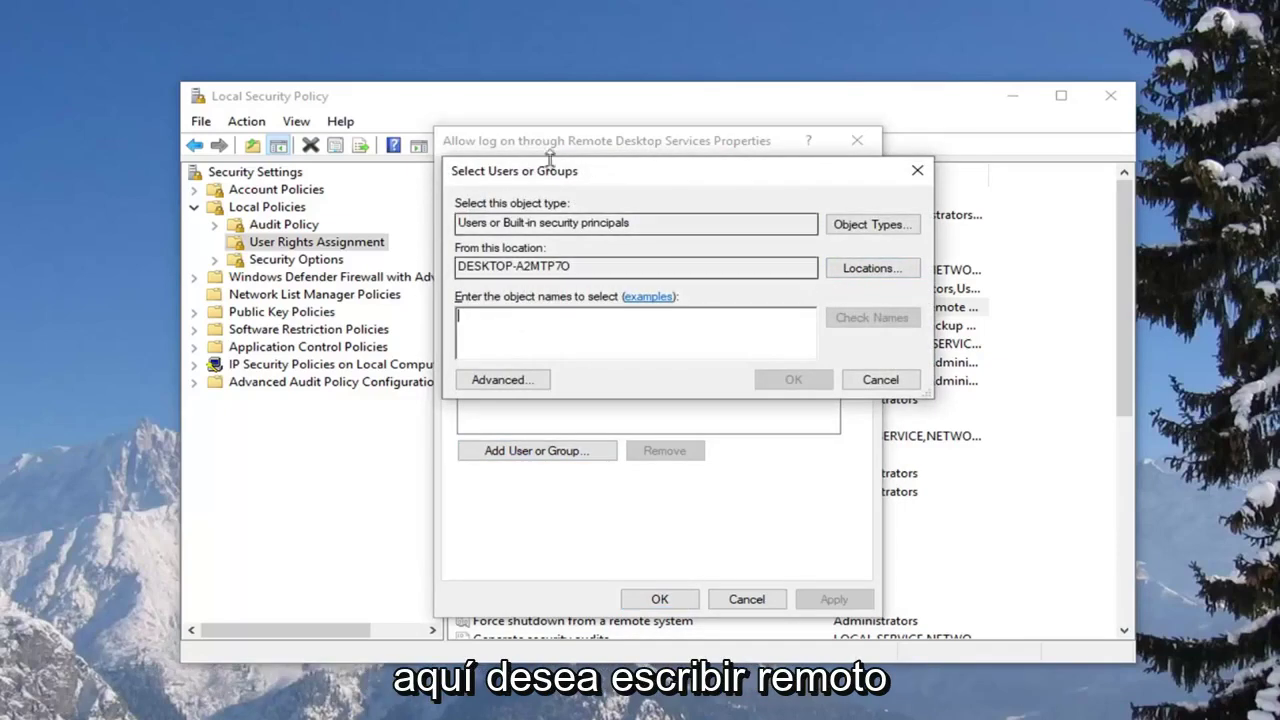
text(Rem)
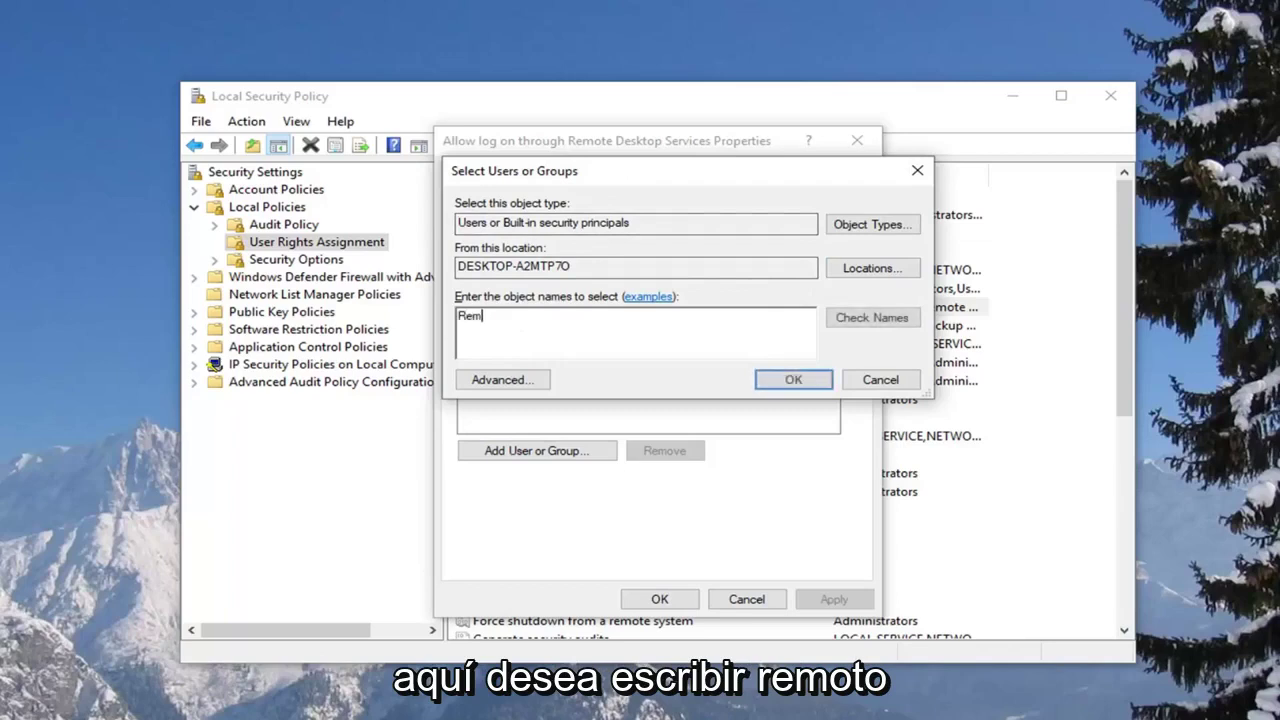
text(ote Desktop Users)
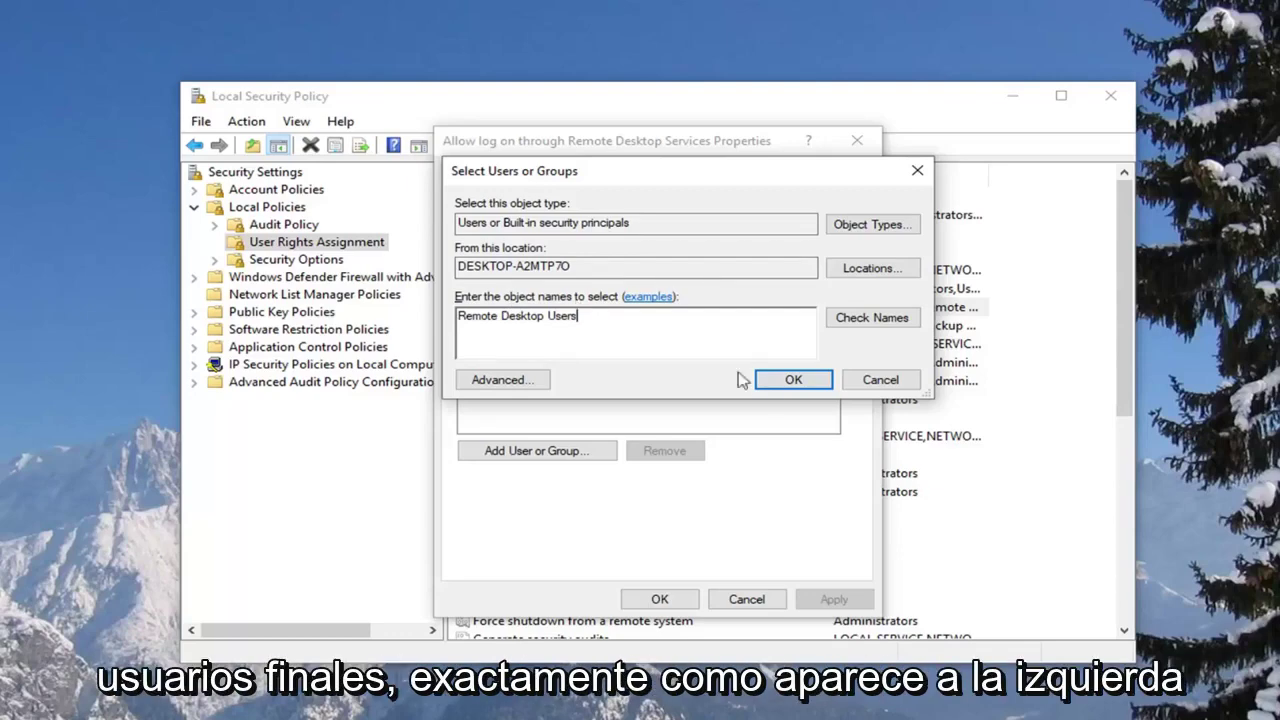
click(785, 383)
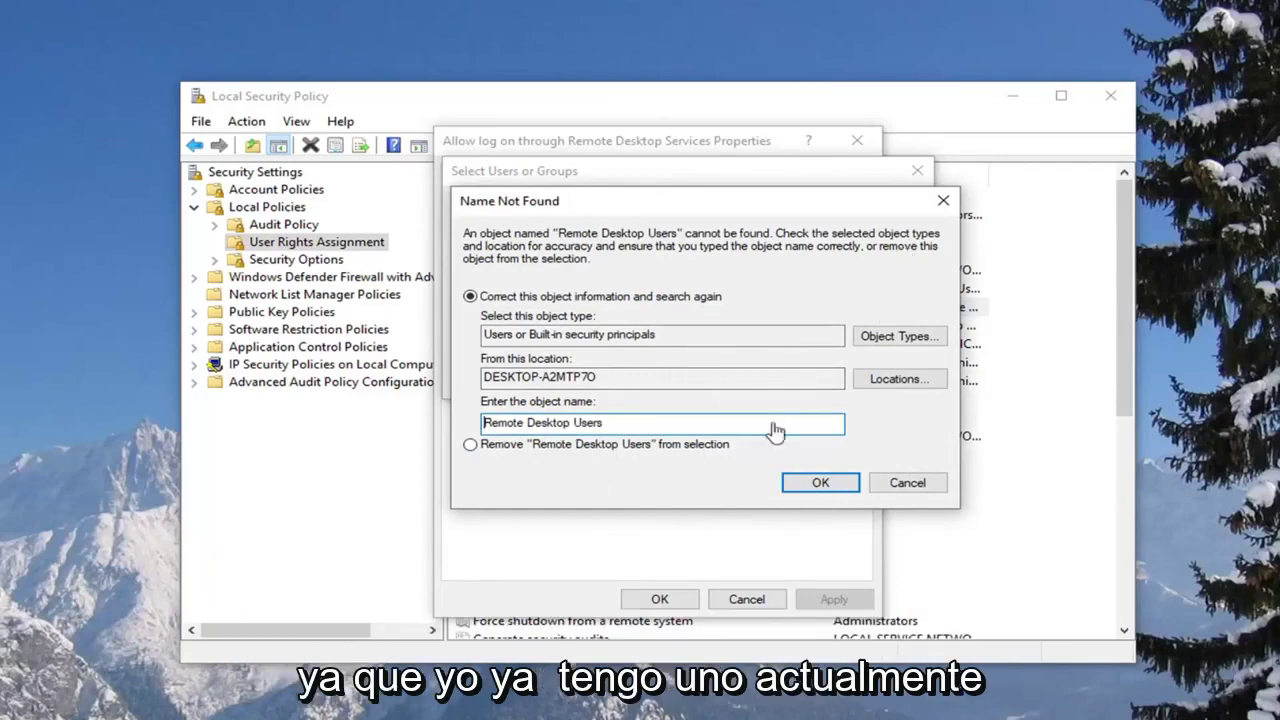
click(943, 203)
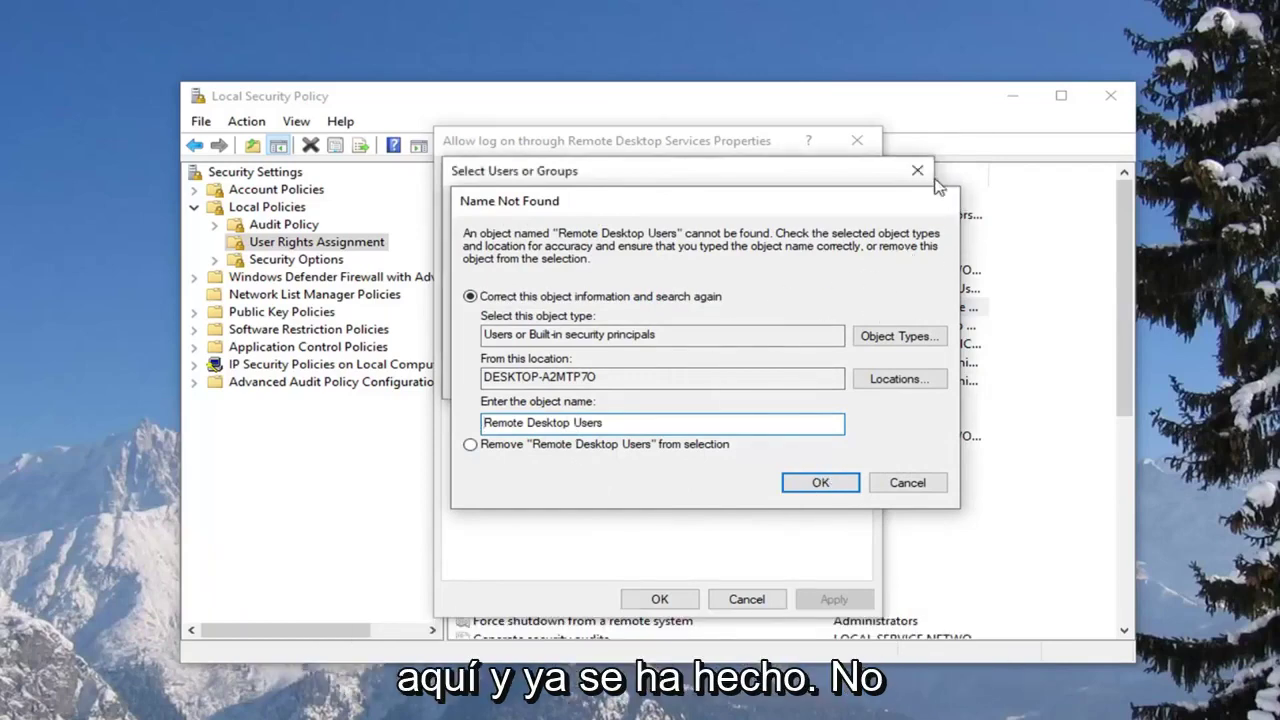
click(917, 171)
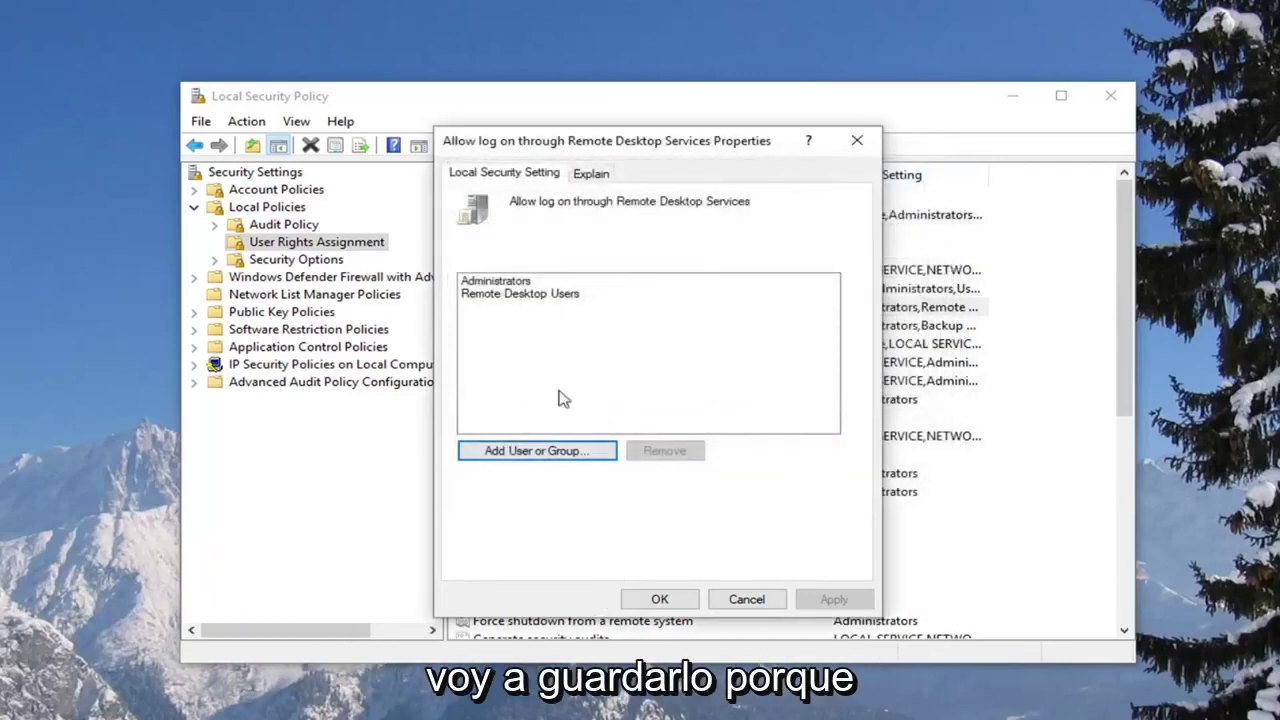
Step: Save the policy with Remote Desktop Users listed and close Local Security Policy
click(522, 296)
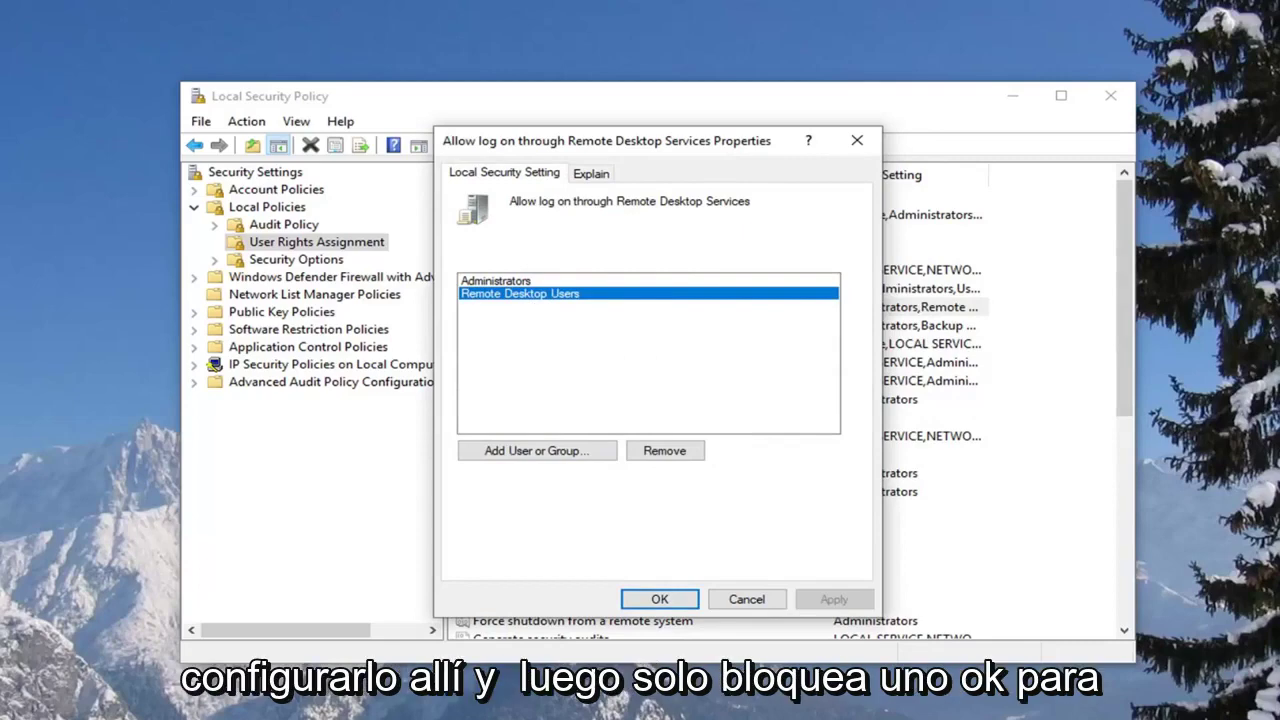
click(661, 598)
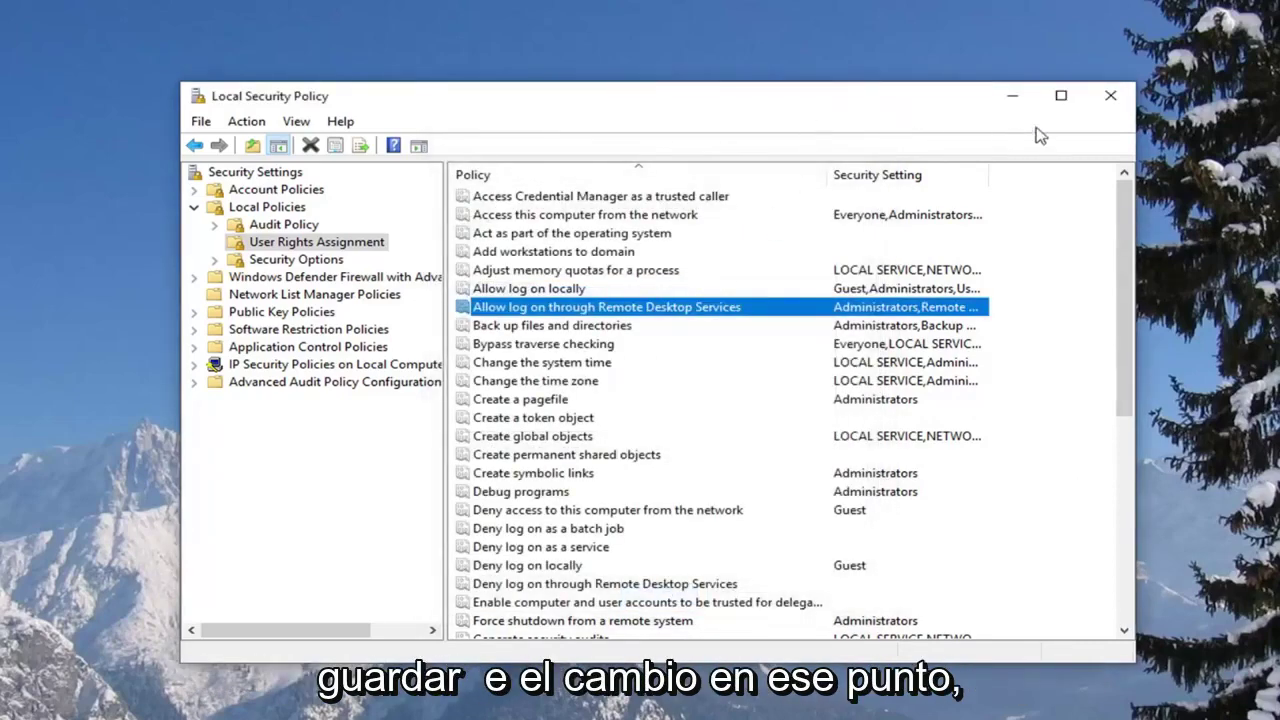
click(1110, 95)
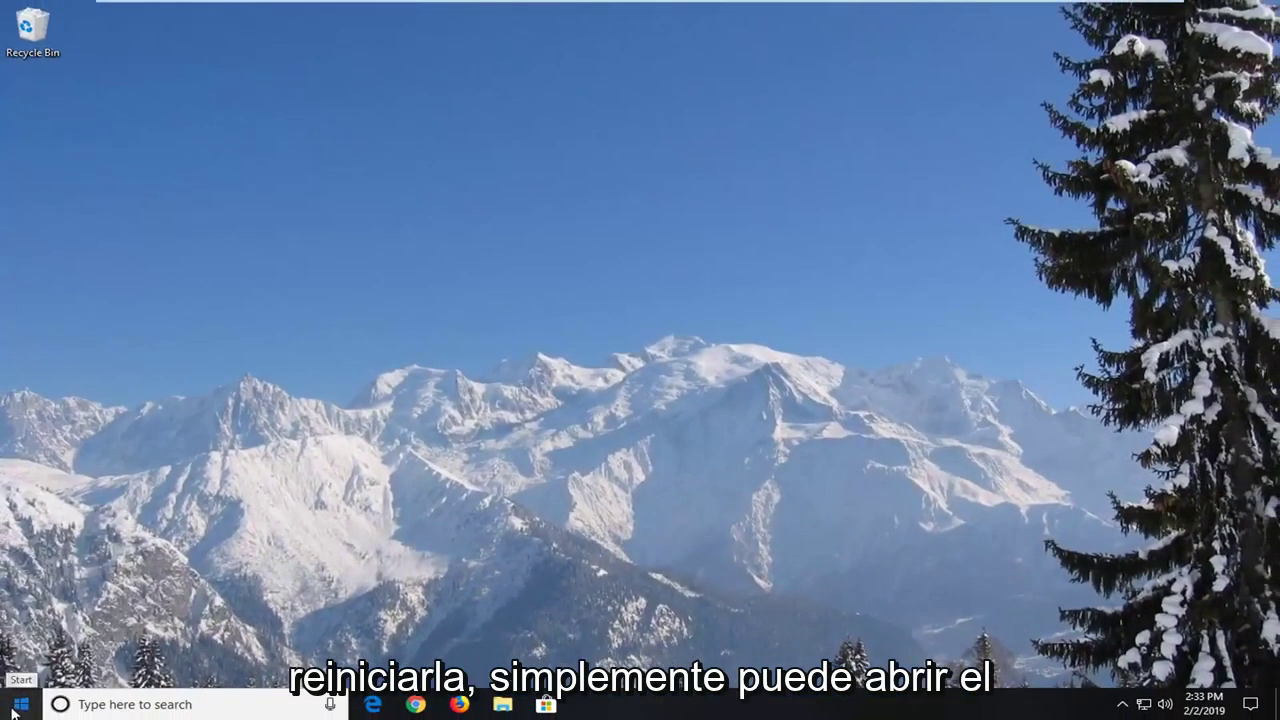
Step: Launch Command Prompt as administrator from a Start search for 'cmd', approving the UAC prompt
click(18, 703)
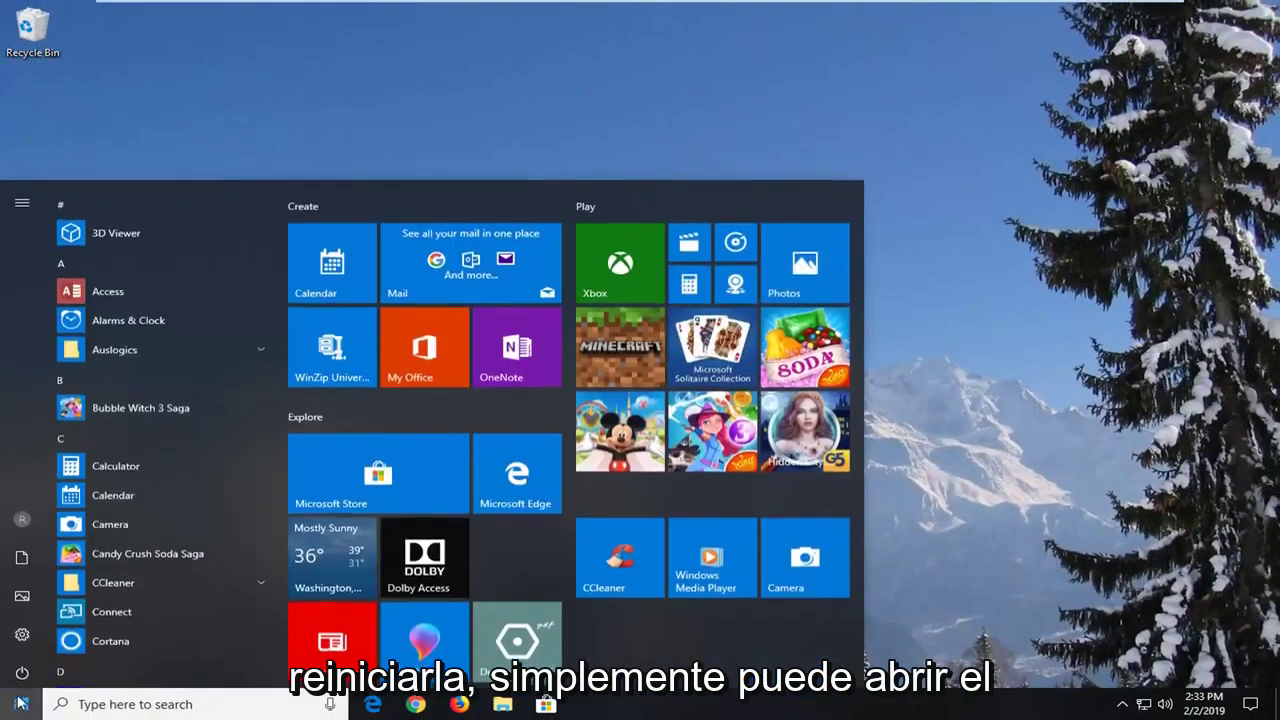
text(cmd)
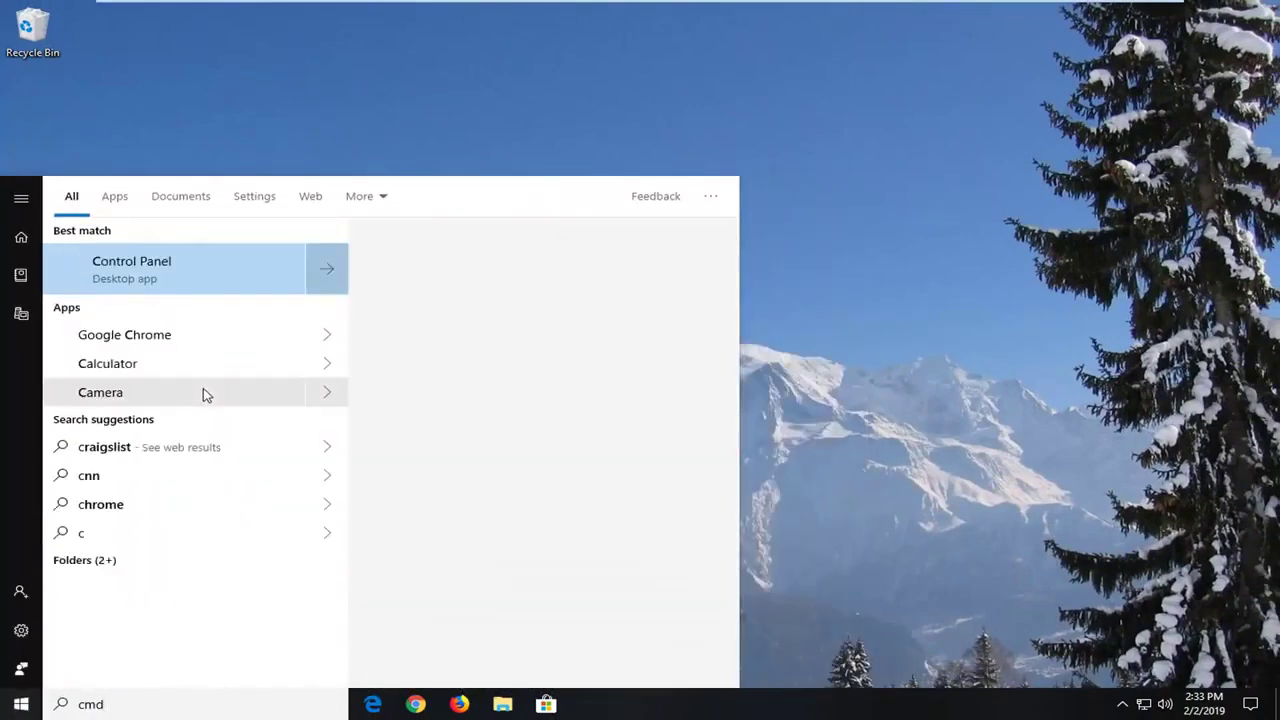
right_click(138, 276)
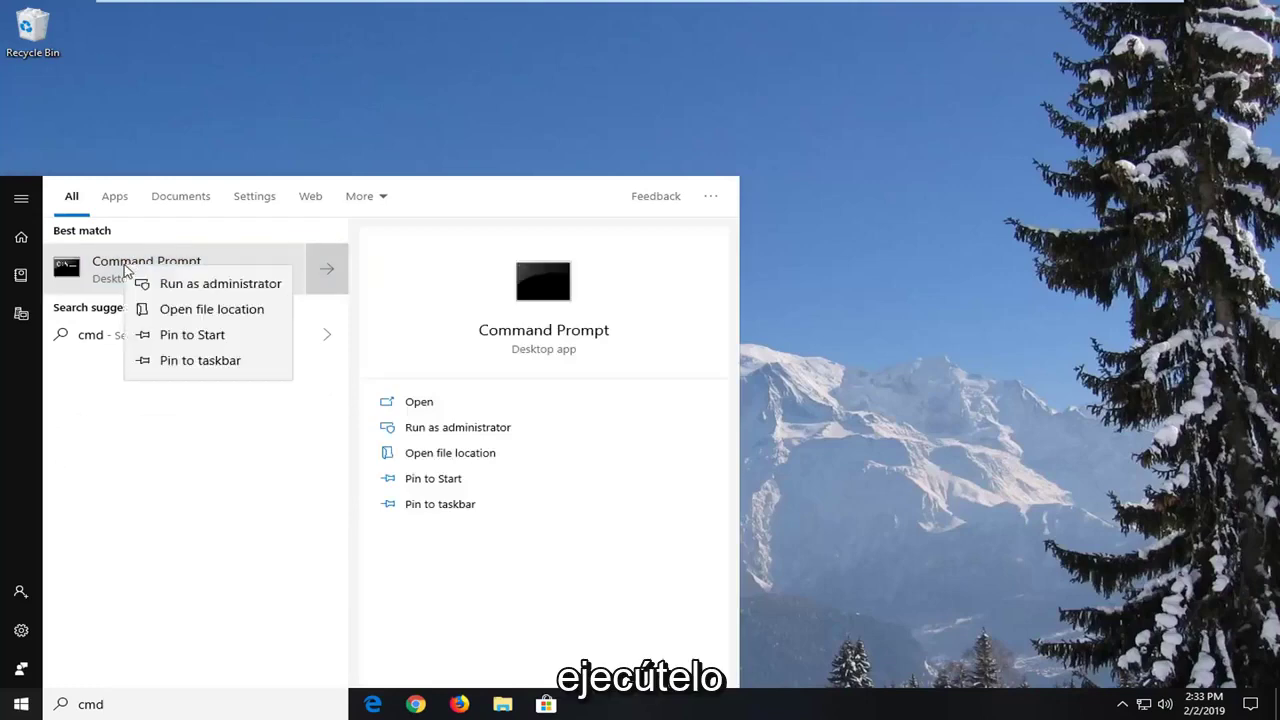
click(172, 287)
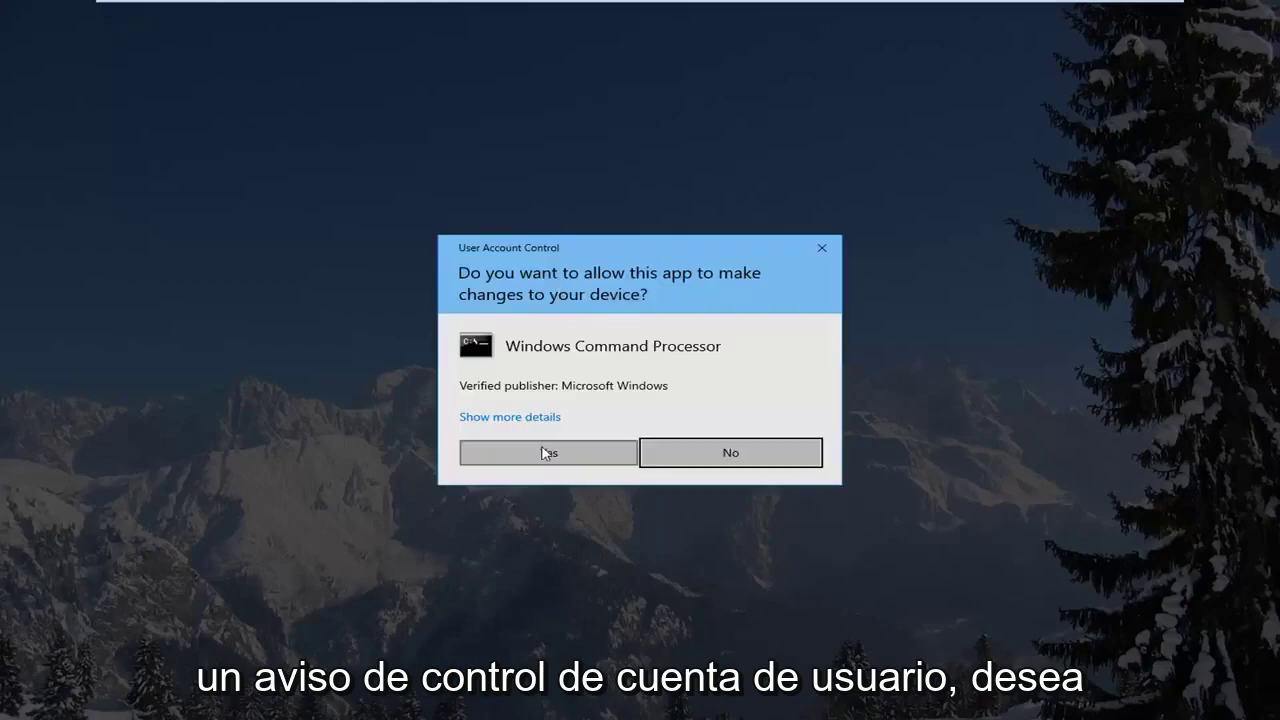
click(548, 456)
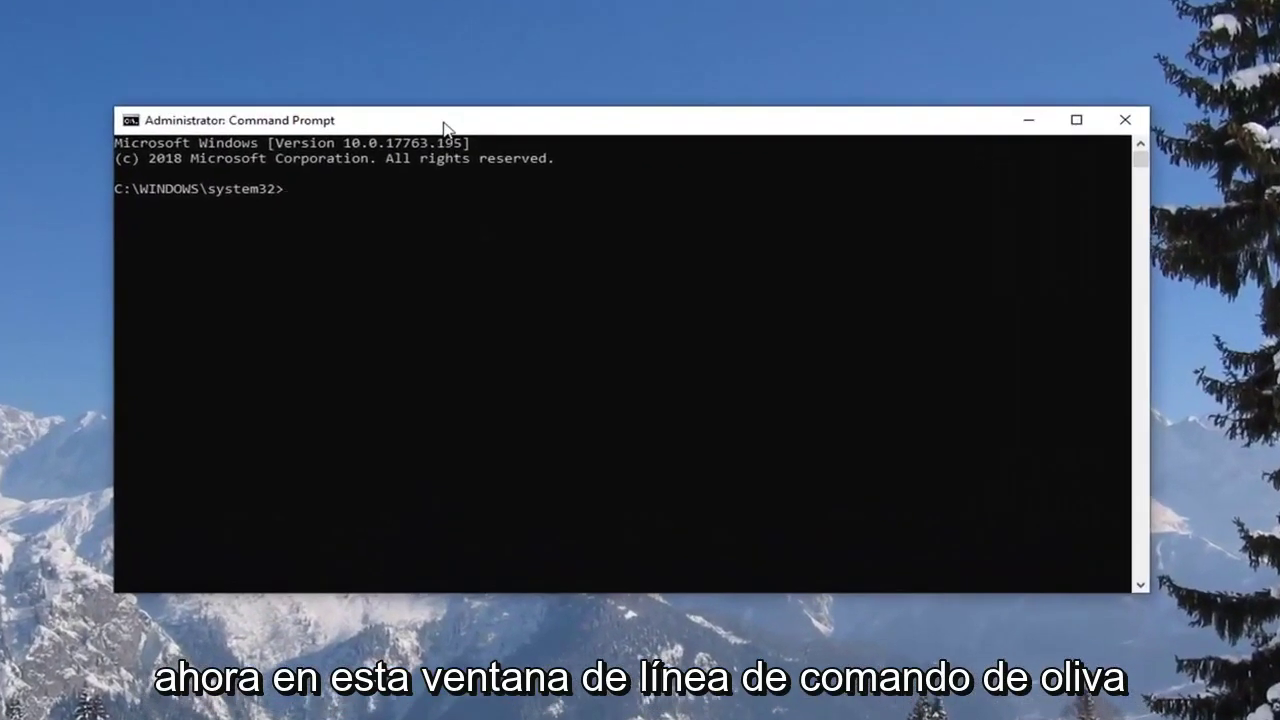
Step: Run gpupdate /force at the elevated system32 prompt
text(gpupdate)
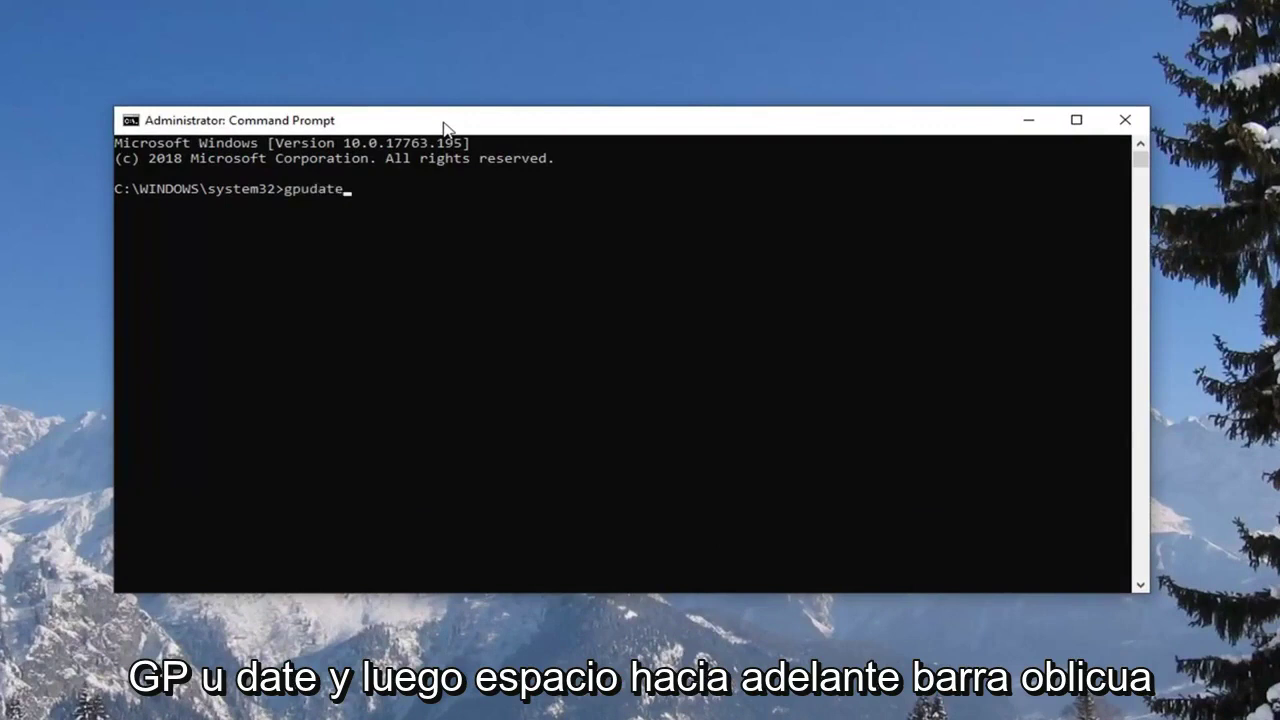
text(/force)
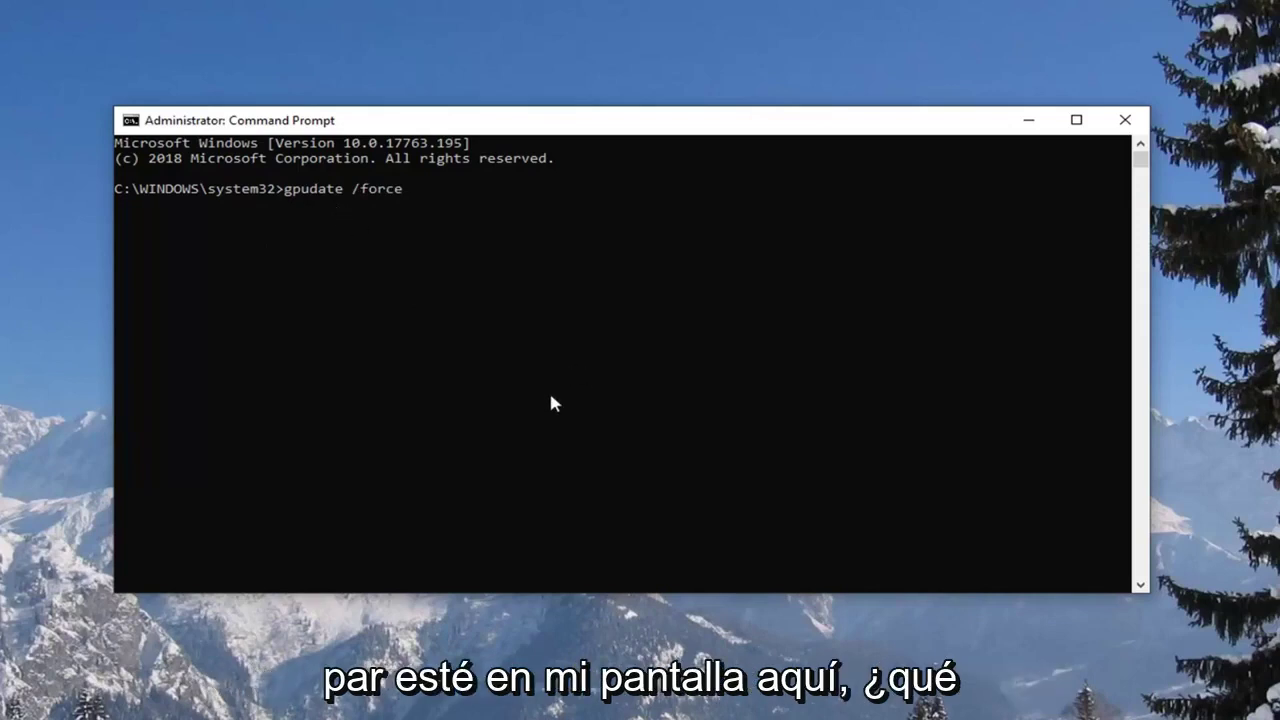
key(Return)
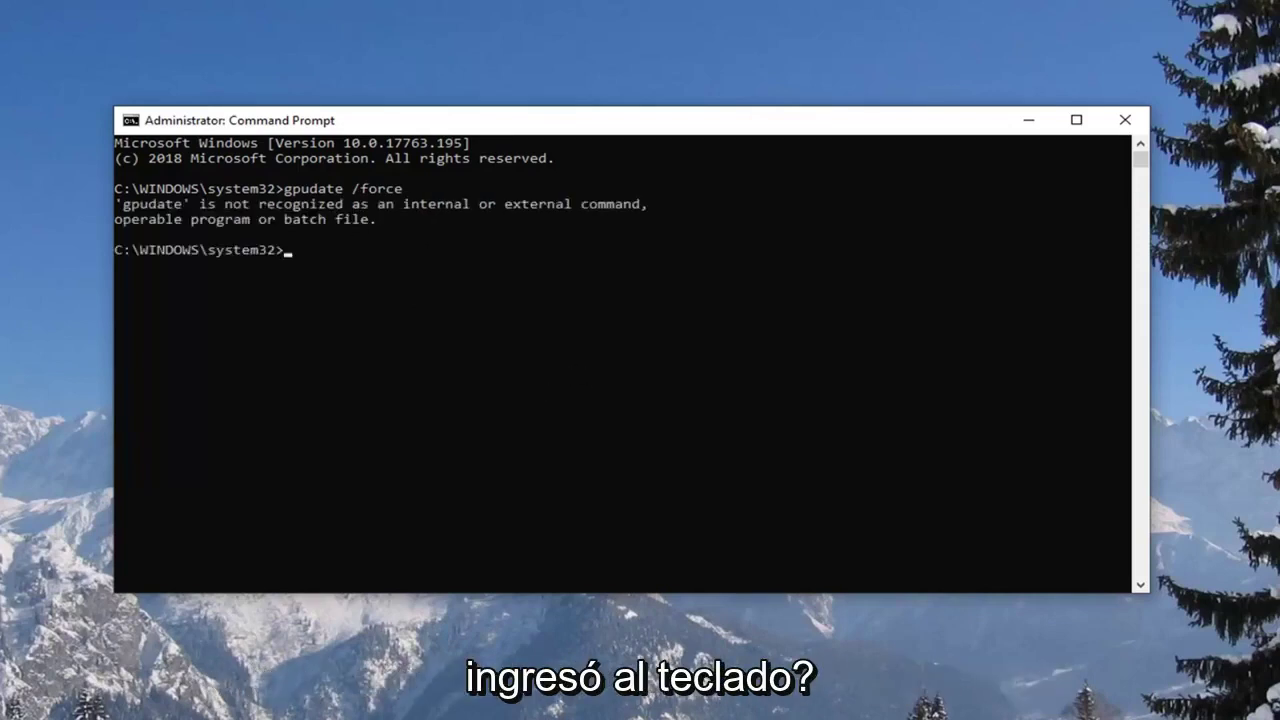